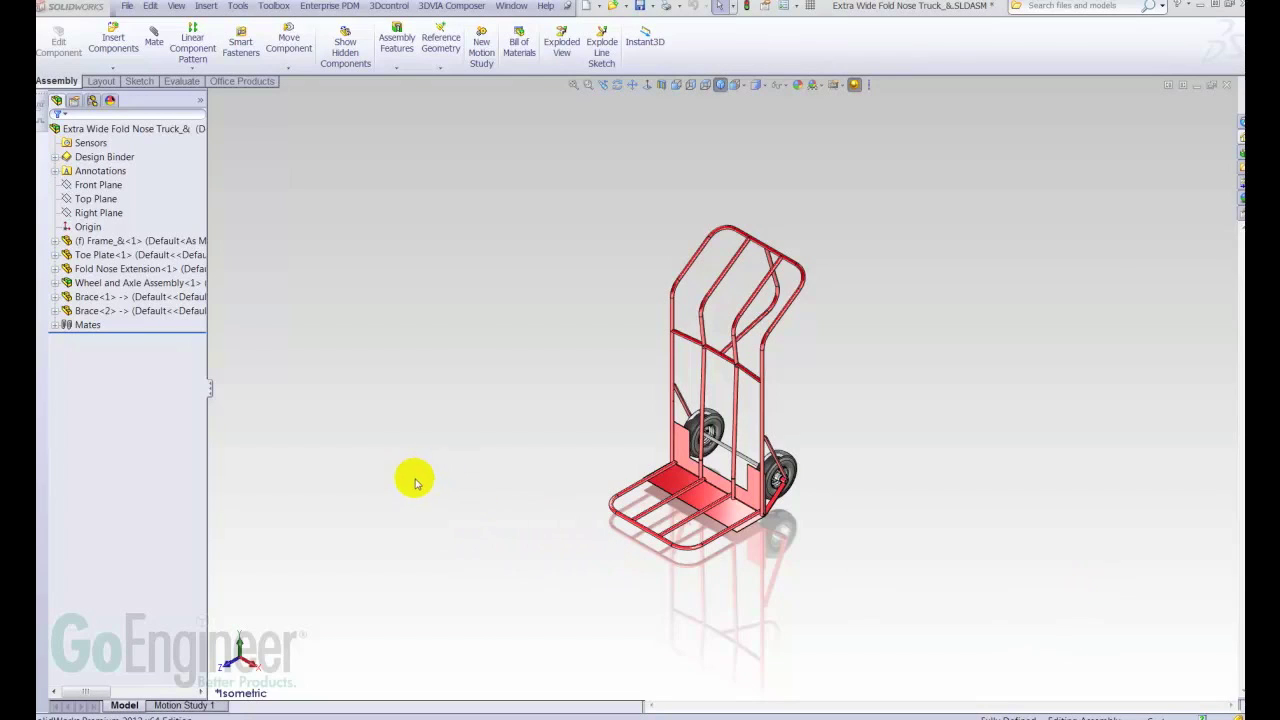
- Show the hand truck assembly's configurations, with the Default configuration and exploded view ExplView1
left_click(93, 101)
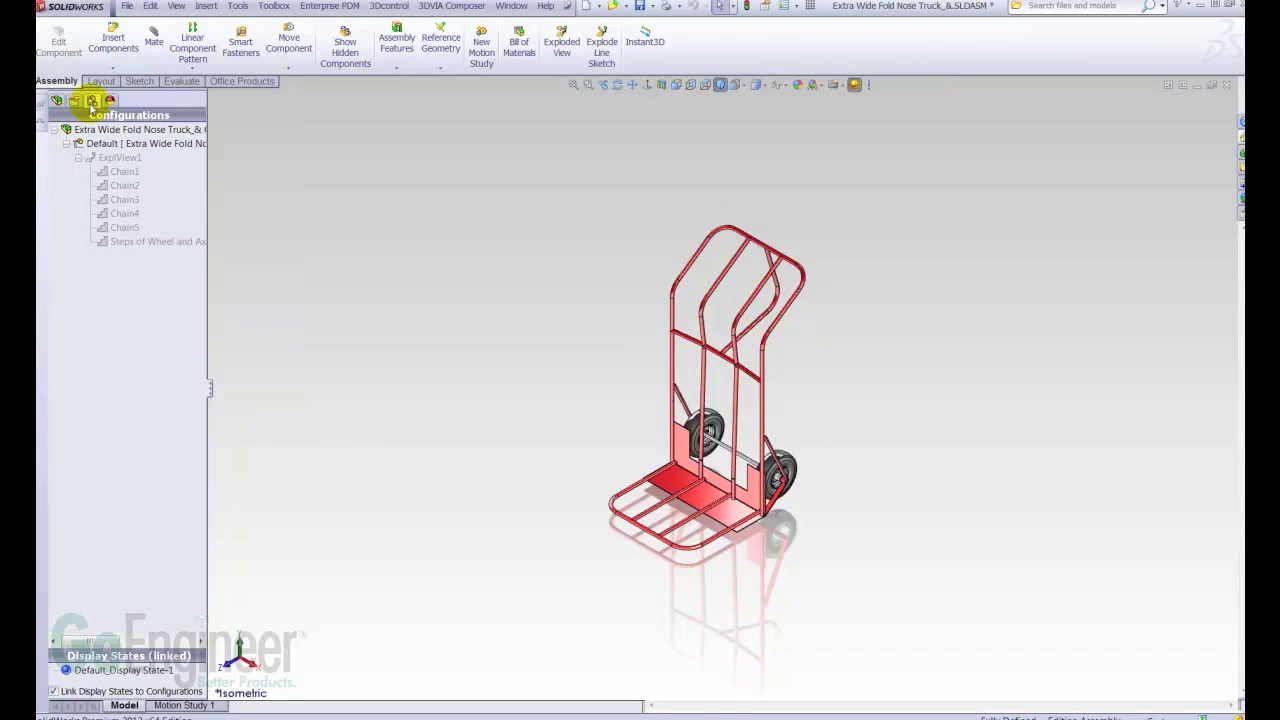
left_click(97, 160)
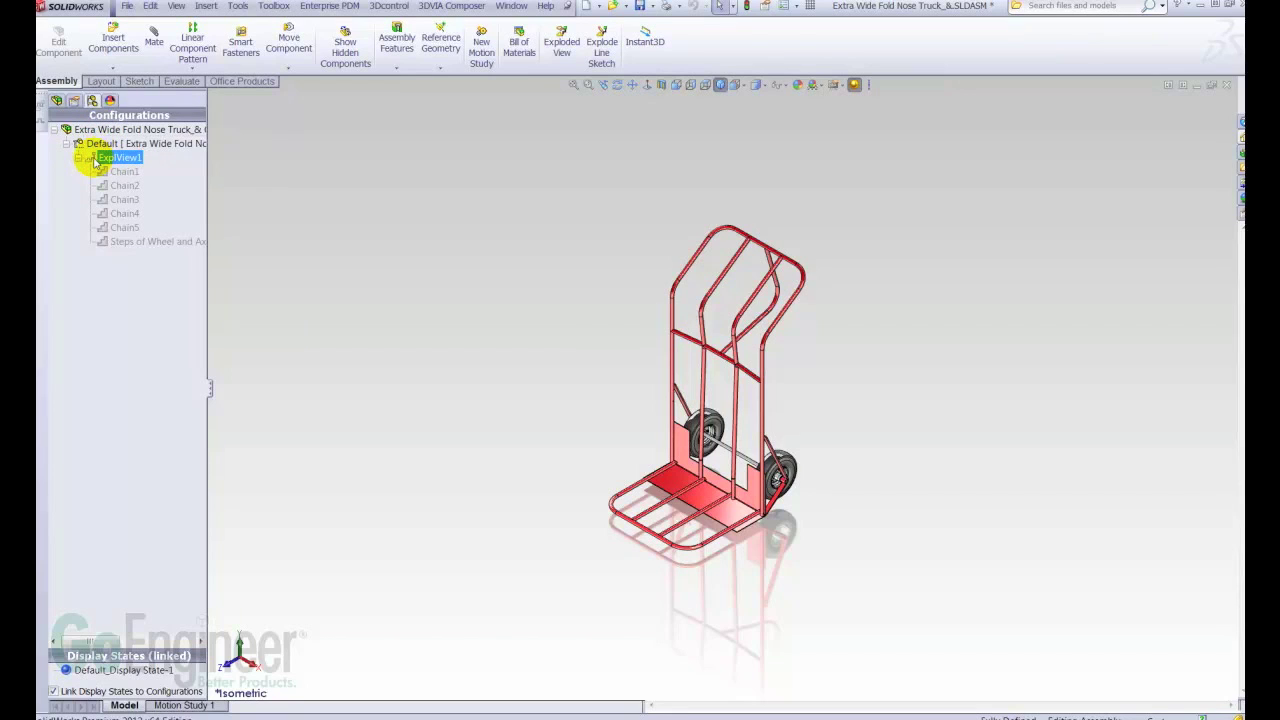
double_click(95, 160)
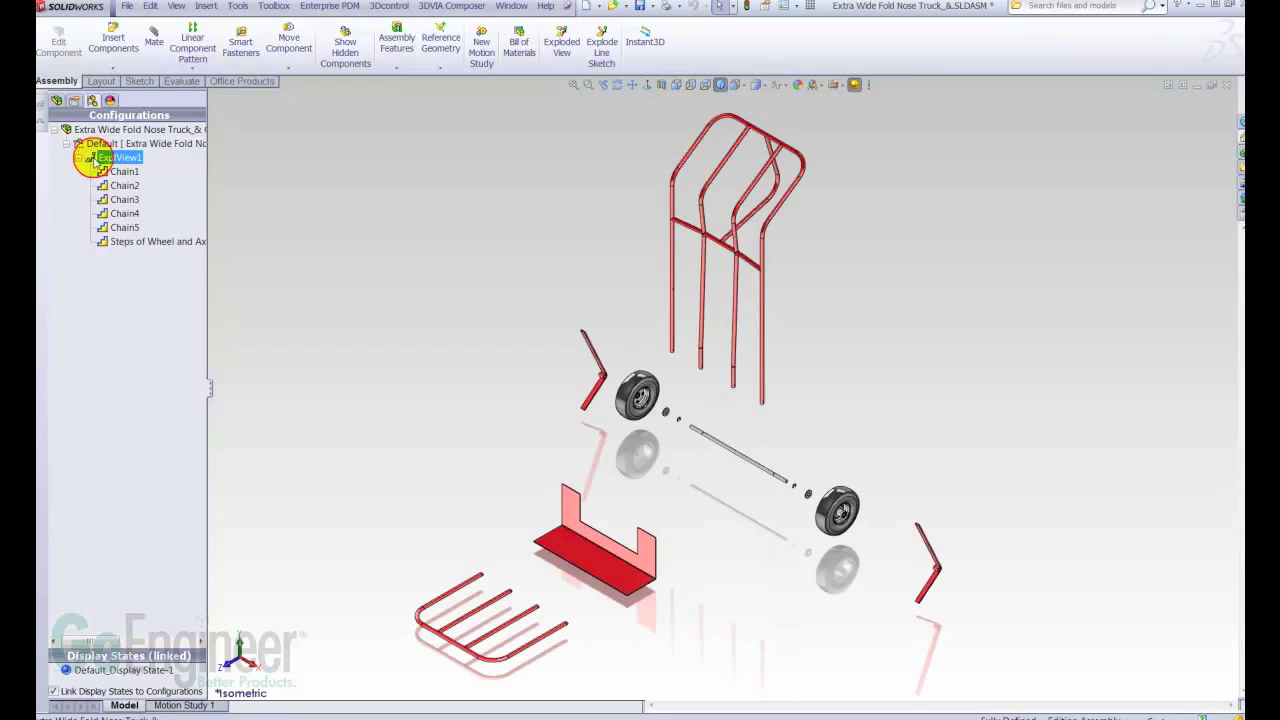
double_click(93, 160)
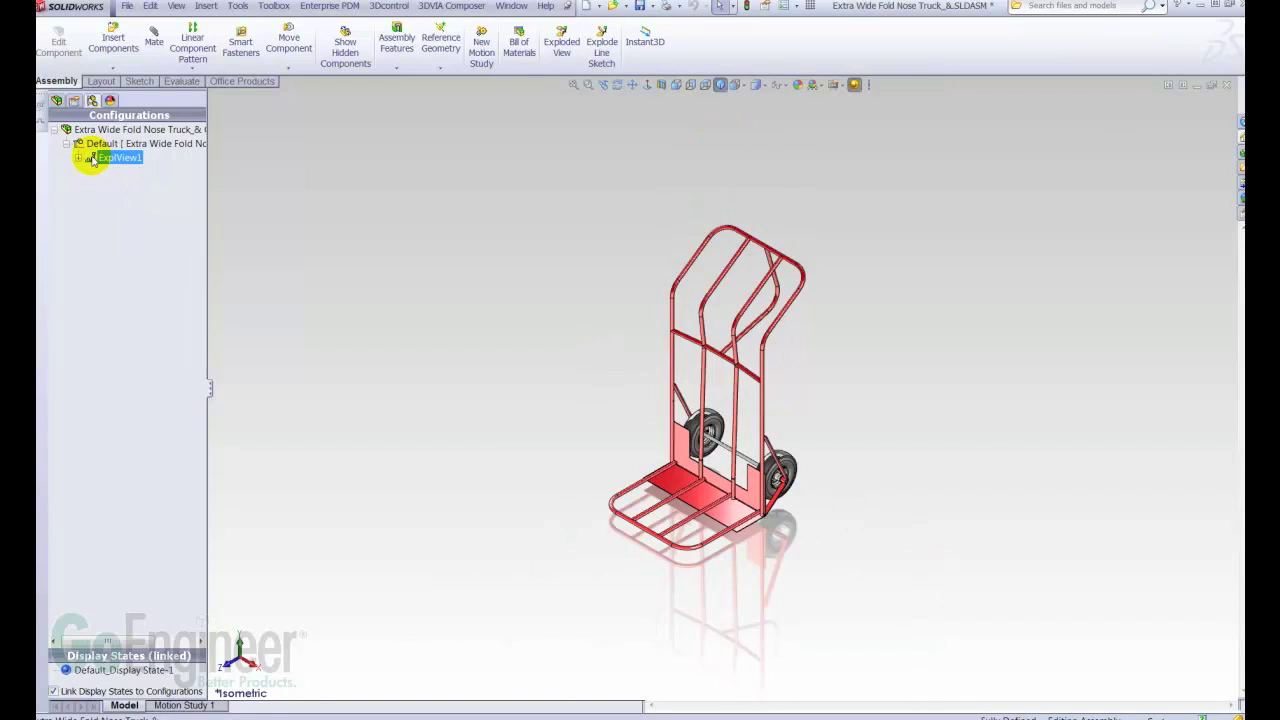
right_click(673, 323)
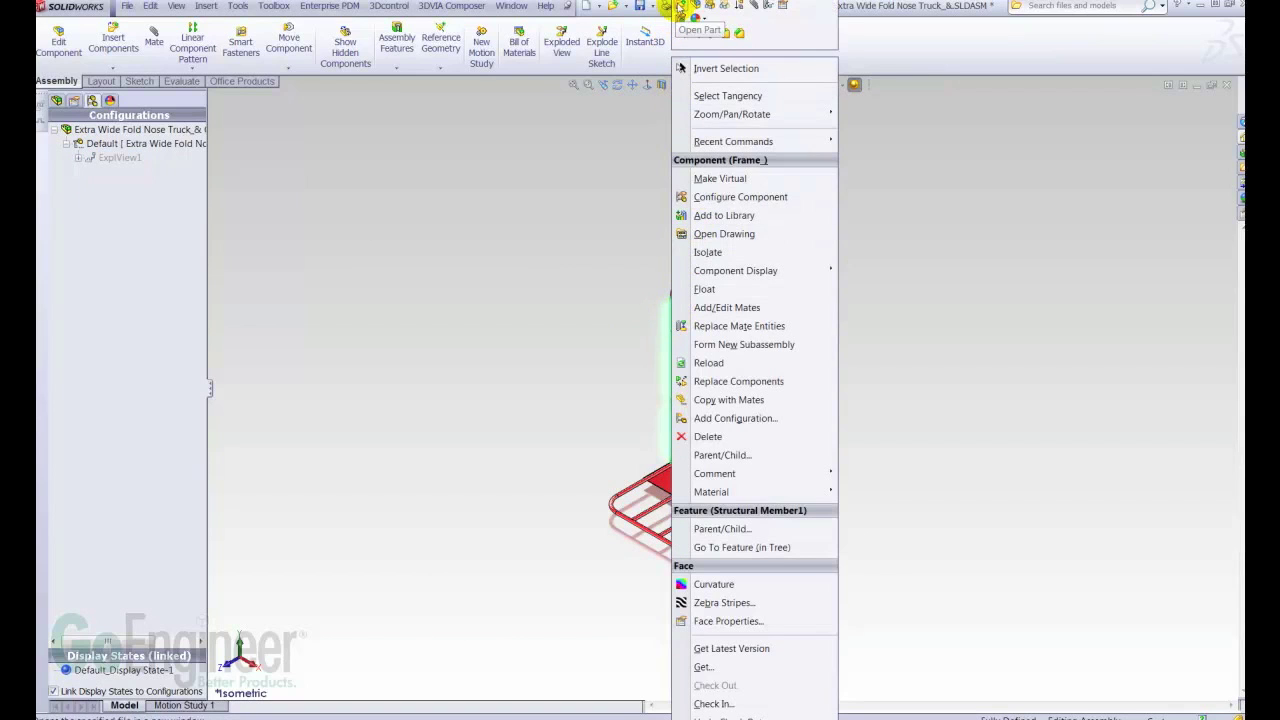
- Open the Frame part by itself and start a new exploded view from its Default configuration
left_click(681, 9)
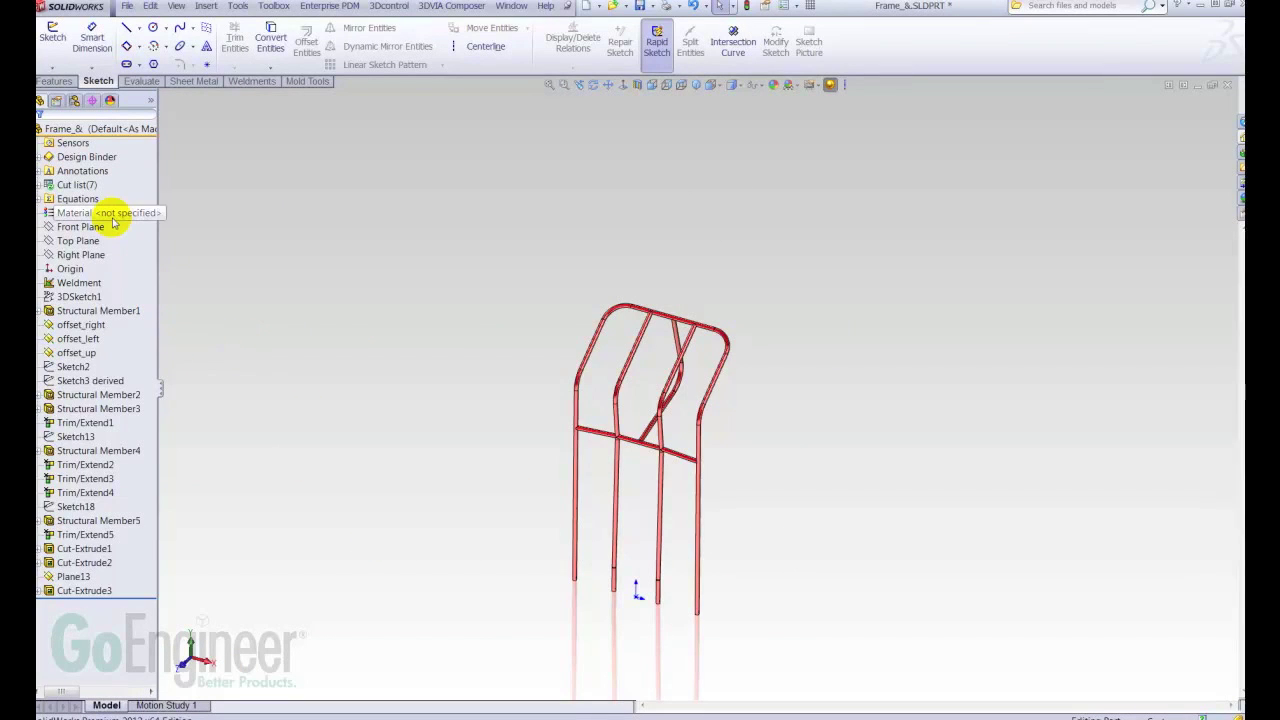
left_click(73, 100)
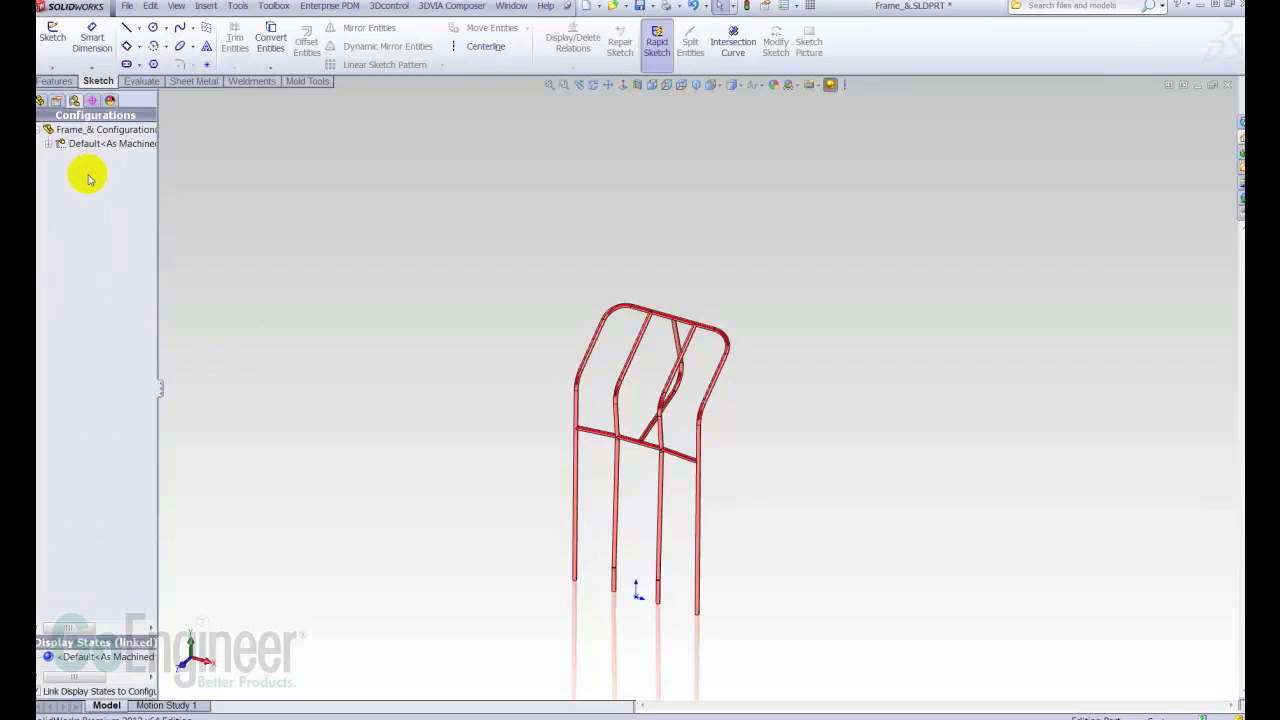
right_click(72, 148)
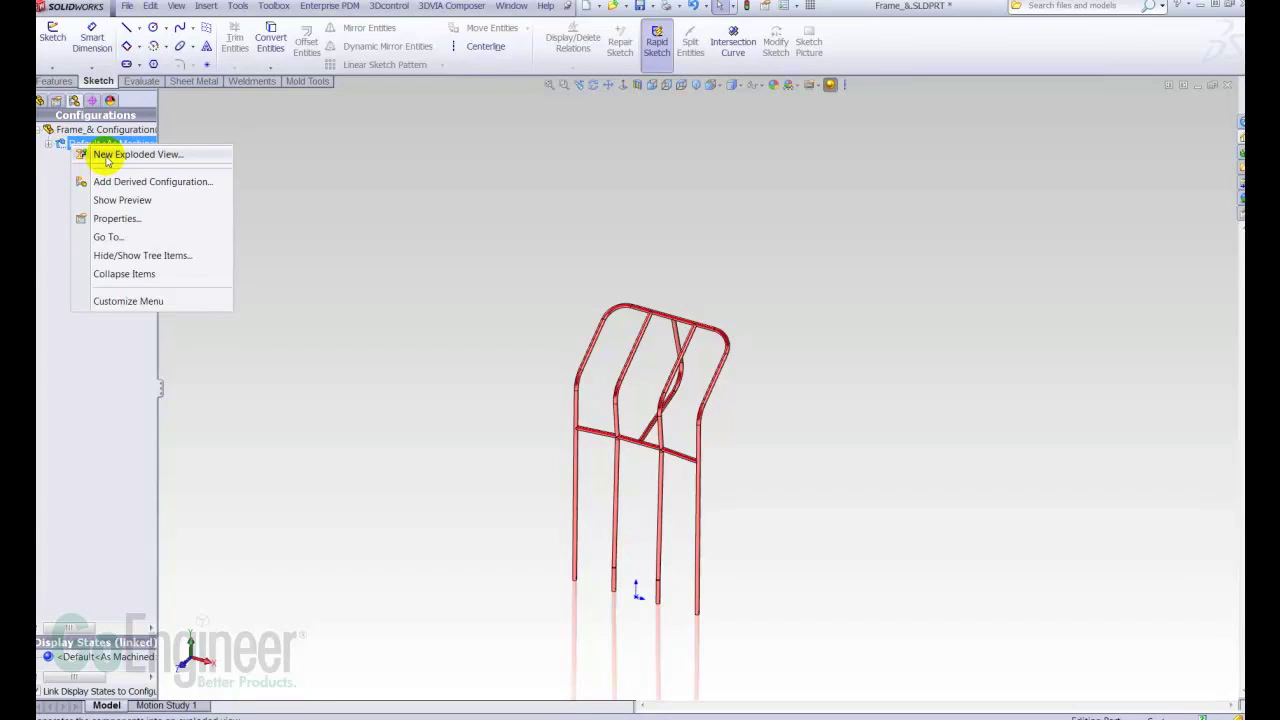
left_click(108, 157)
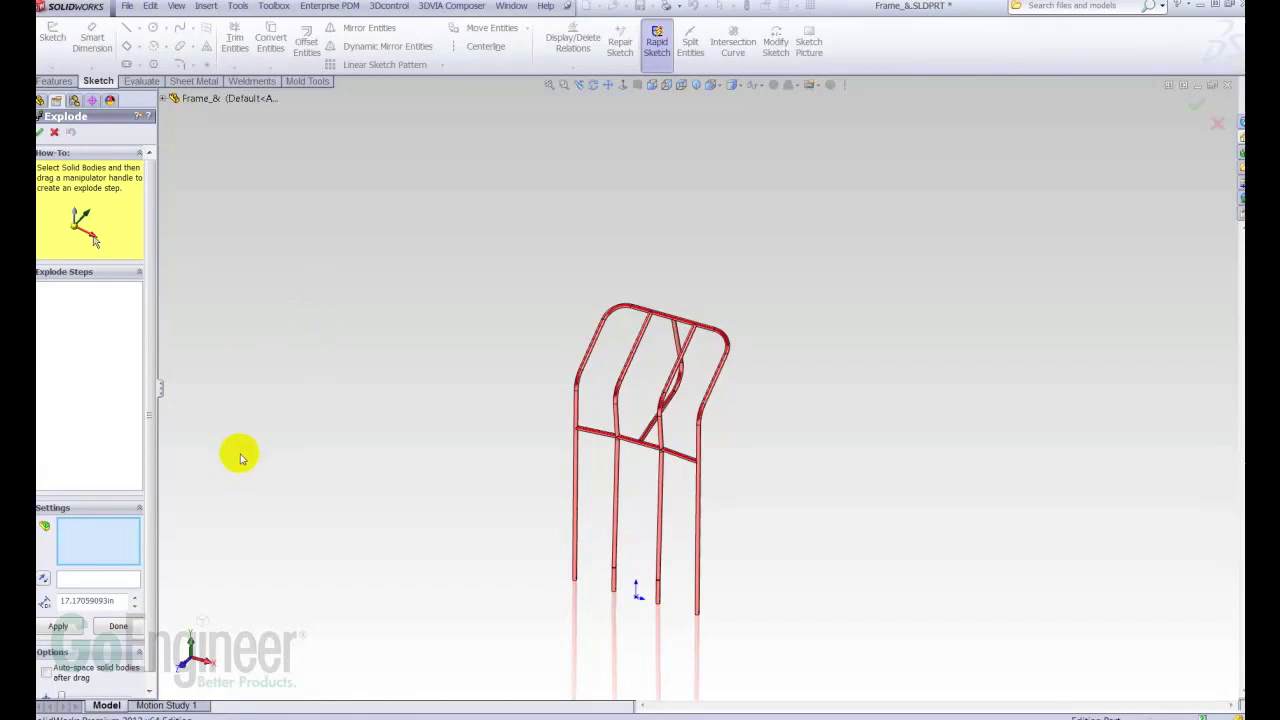
- Lift the diagonal brace tube, then the outer frame loop, upward, with auto-spacing turned on
left_click(677, 336)
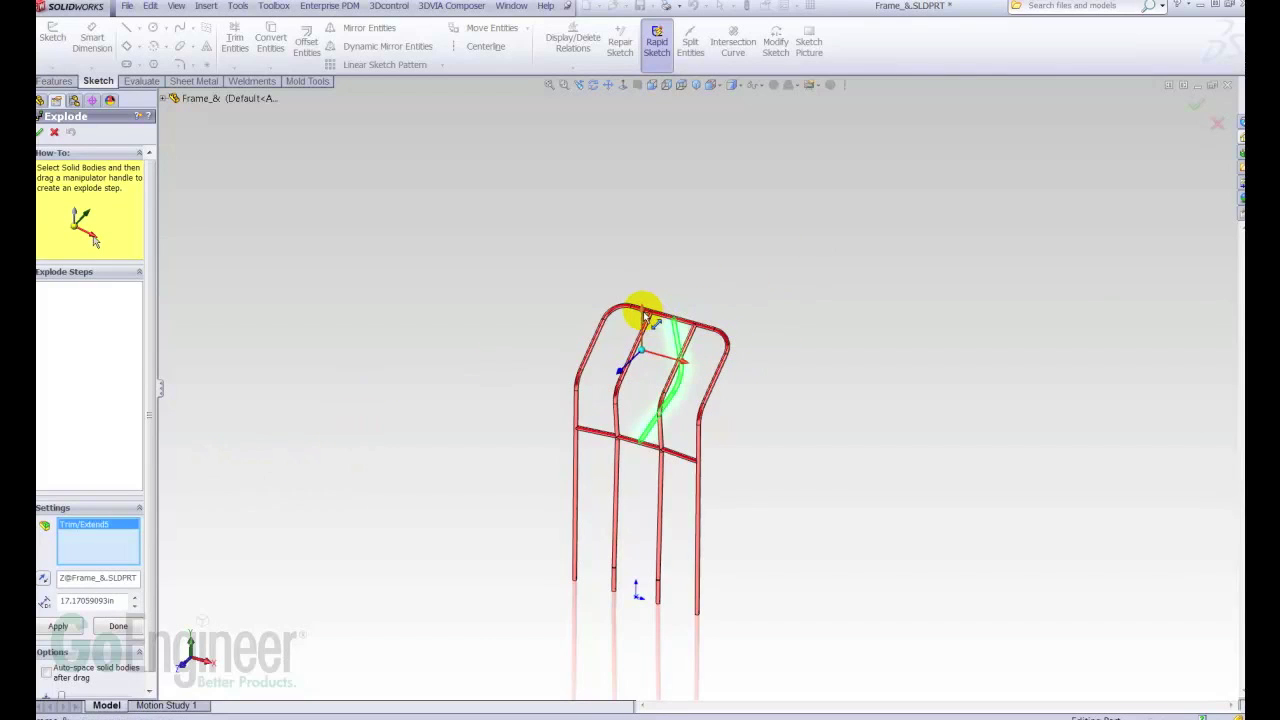
left_click_drag(648, 318, 664, 216)
left_click(690, 318)
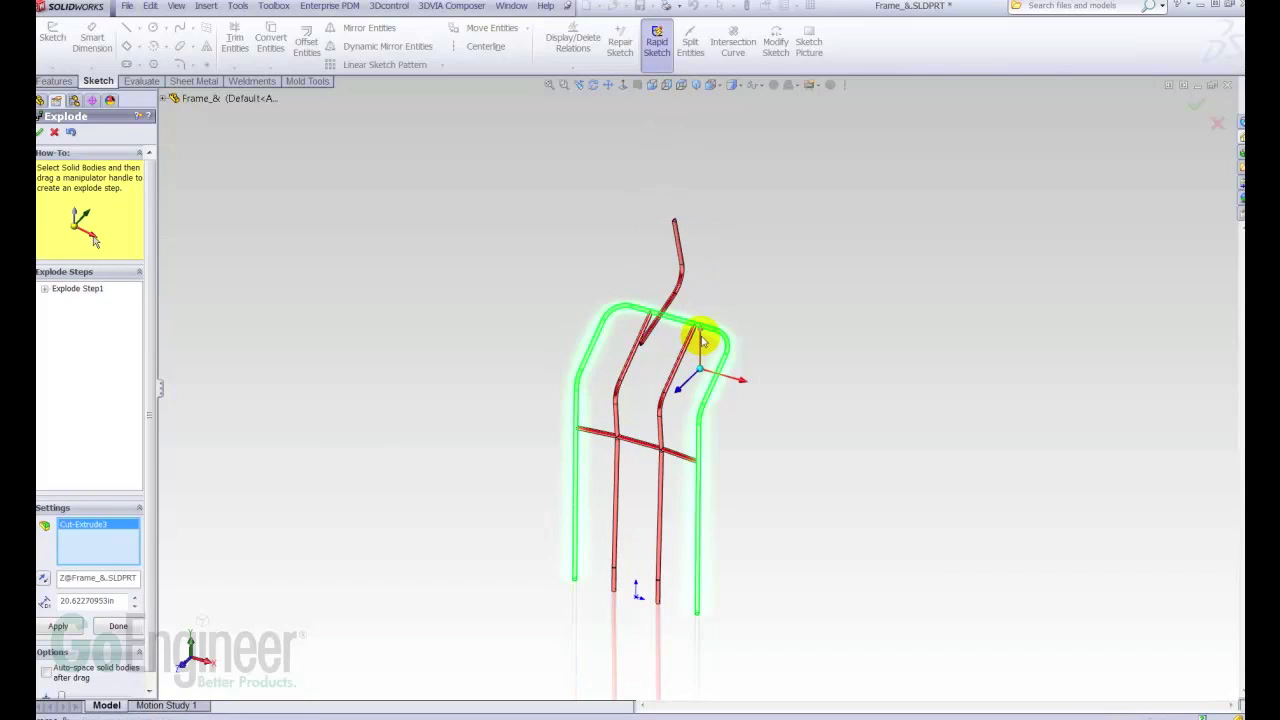
left_click_drag(703, 346, 687, 190)
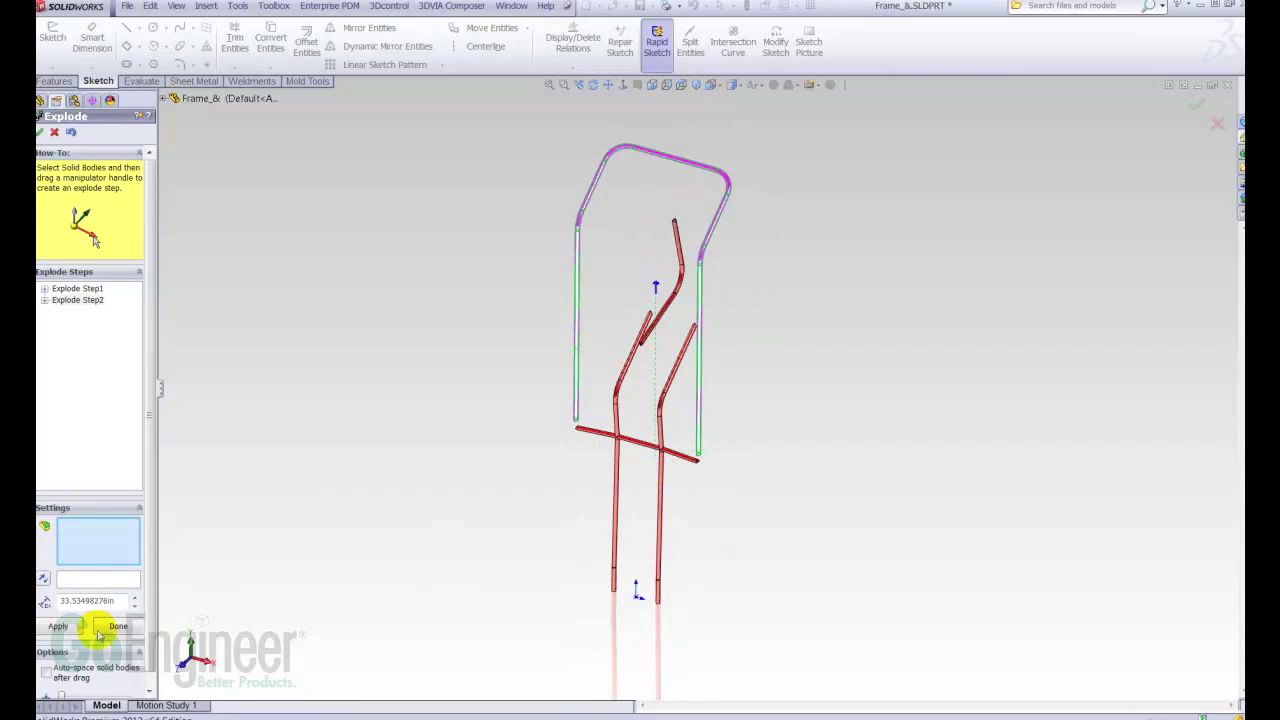
left_click(47, 674)
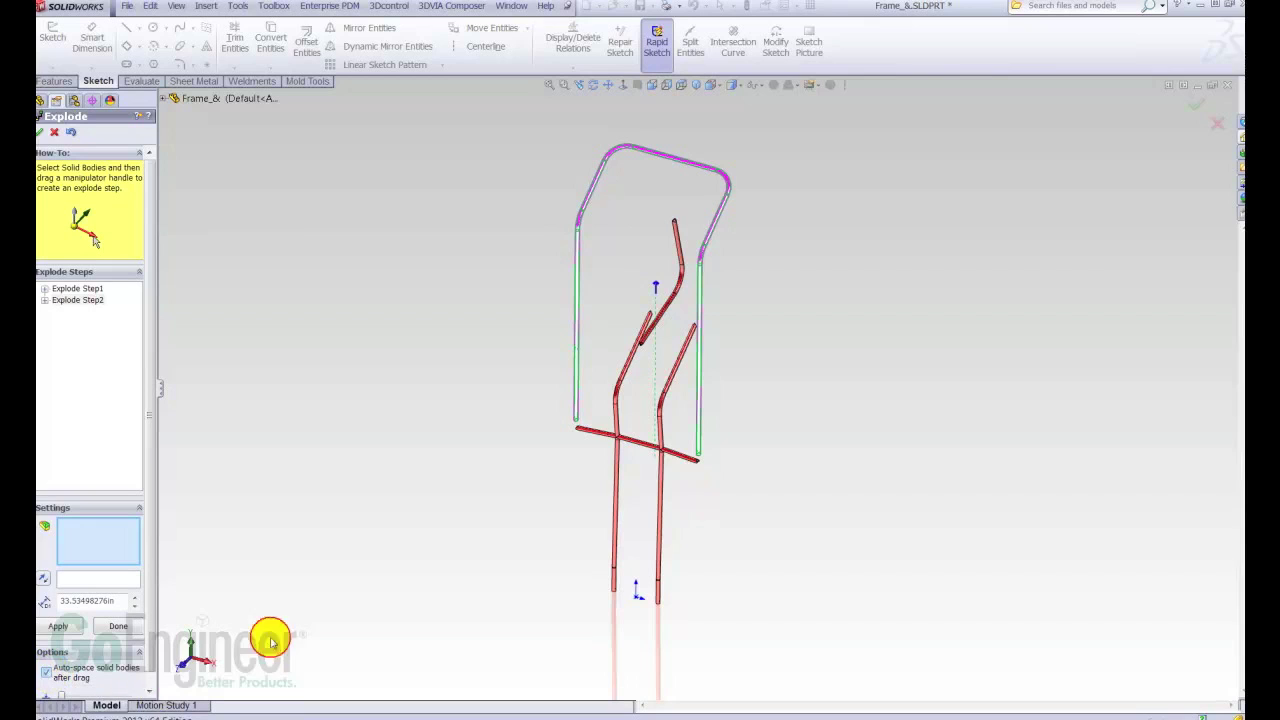
- Spread the crossbar and left vertical tube out sideways as an explode step
left_click(591, 437)
left_click(614, 480)
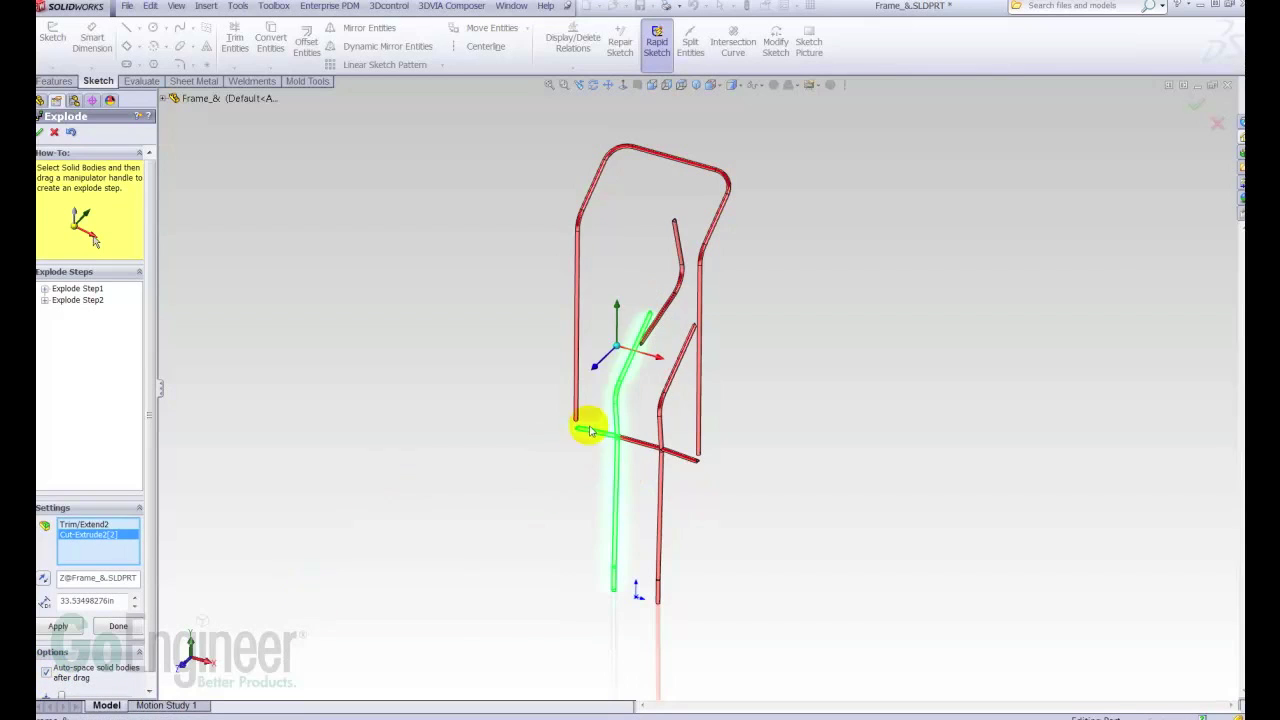
left_click_drag(654, 358, 520, 340)
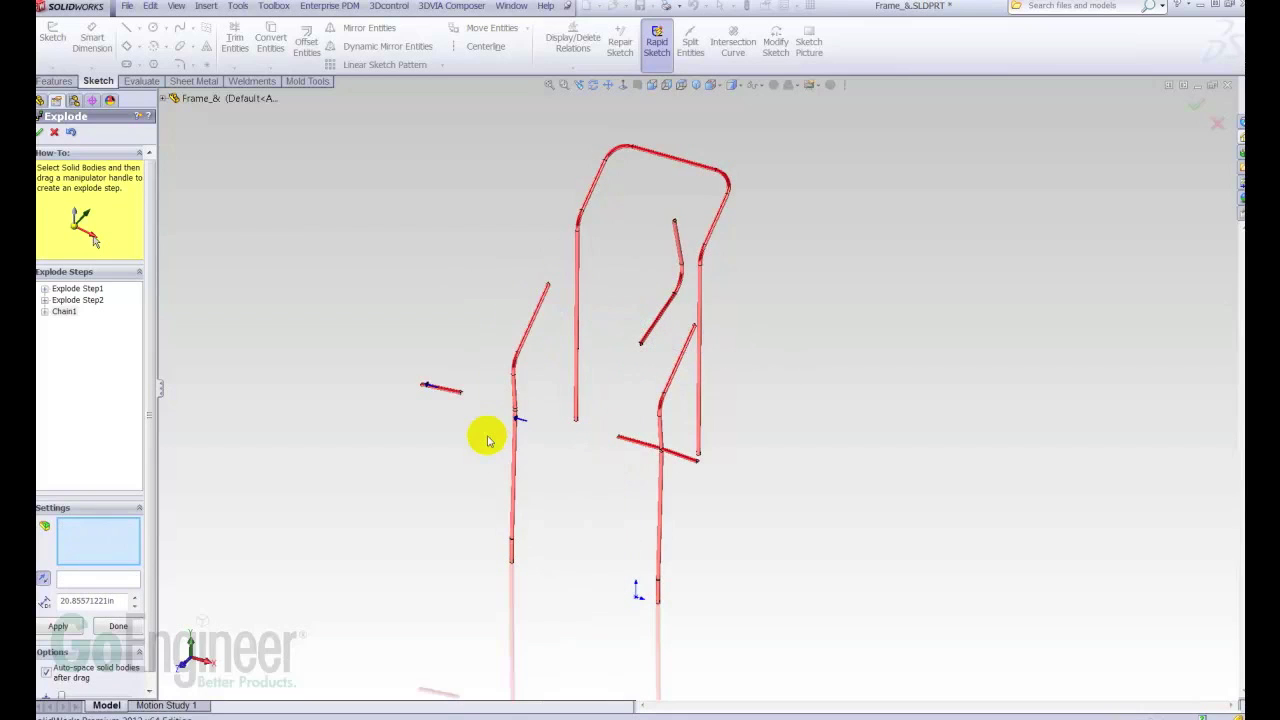
left_click(514, 423)
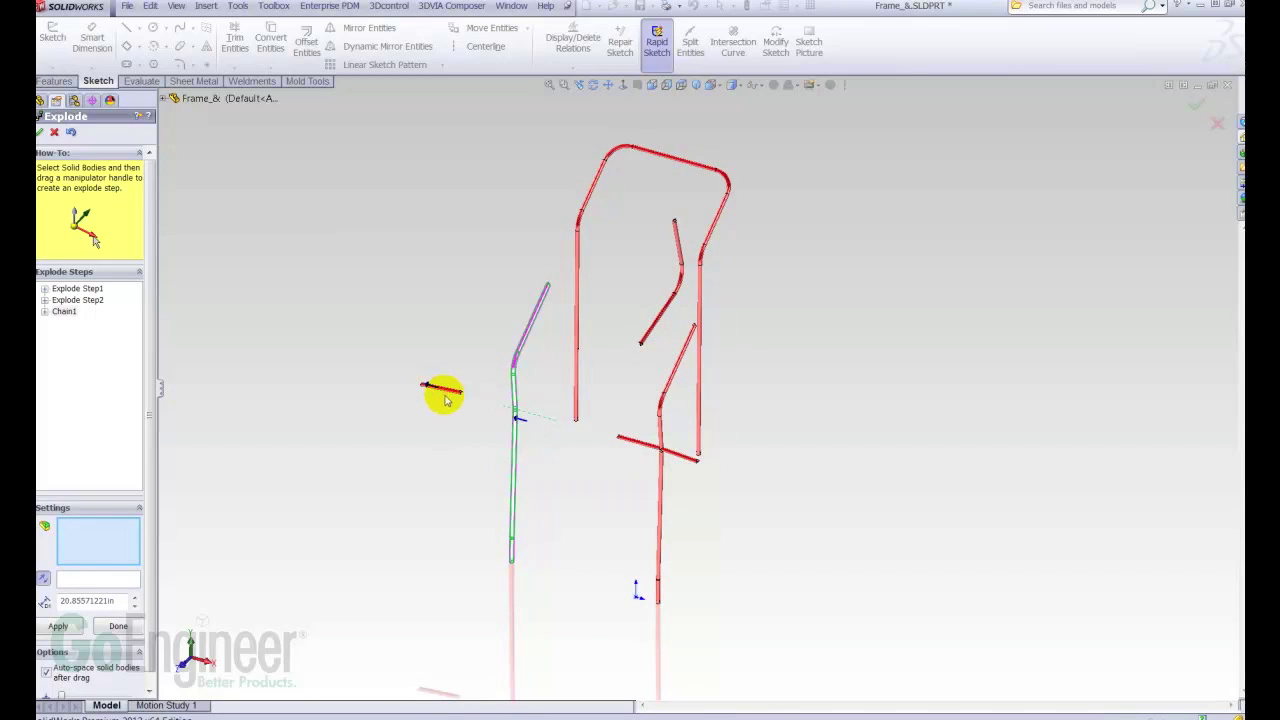
left_click(432, 387)
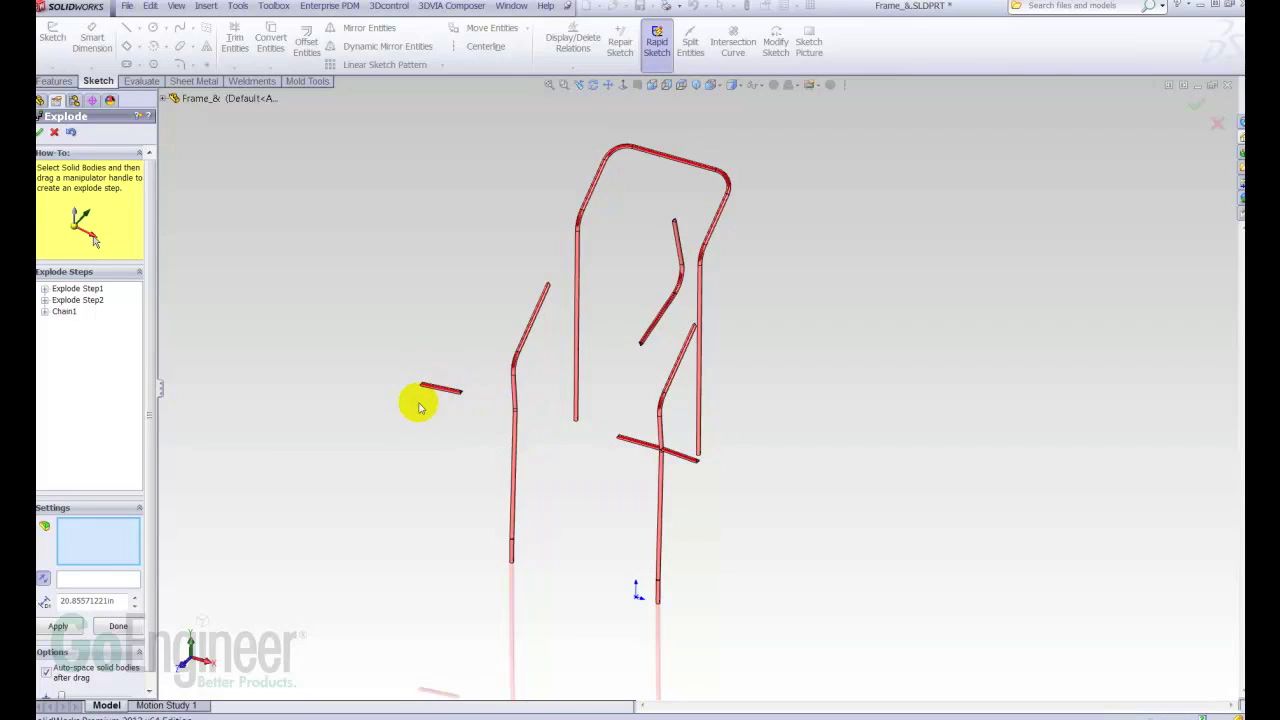
- Move the lower bent tube out right and the upper middle bent tube up-right, then finish the exploded view
left_click(677, 455)
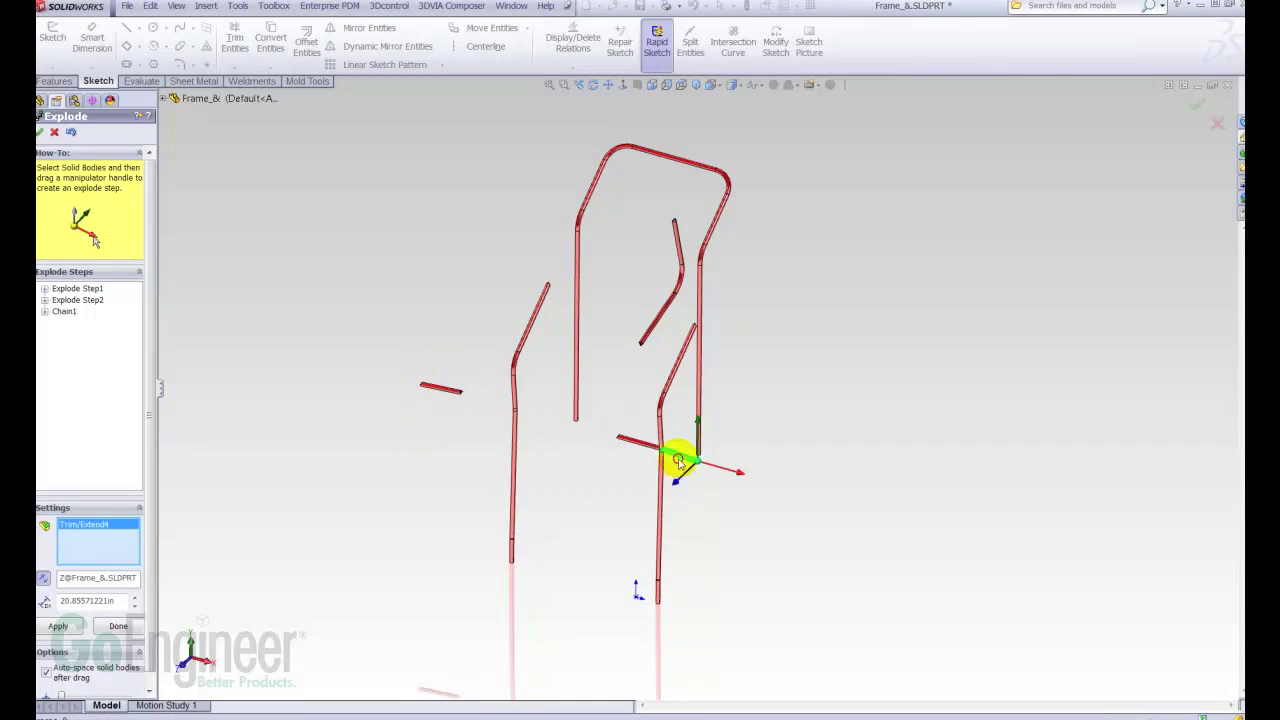
left_click(664, 485)
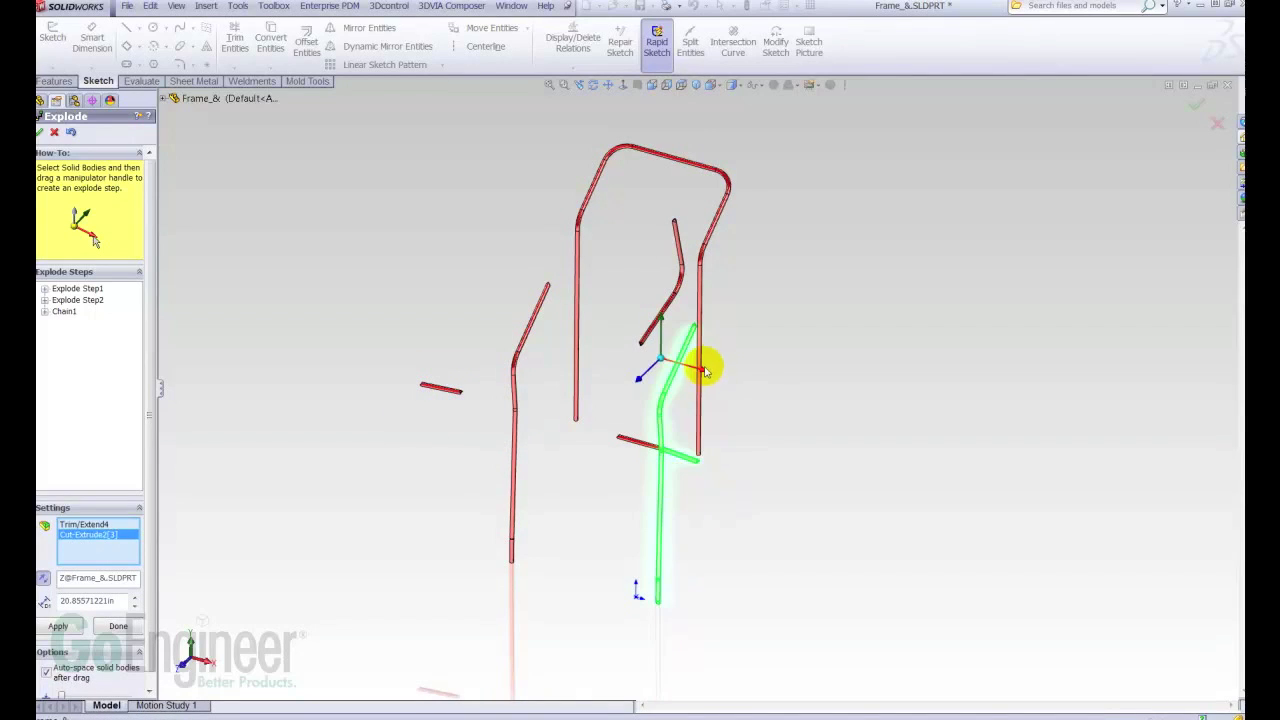
left_click_drag(705, 370, 838, 448)
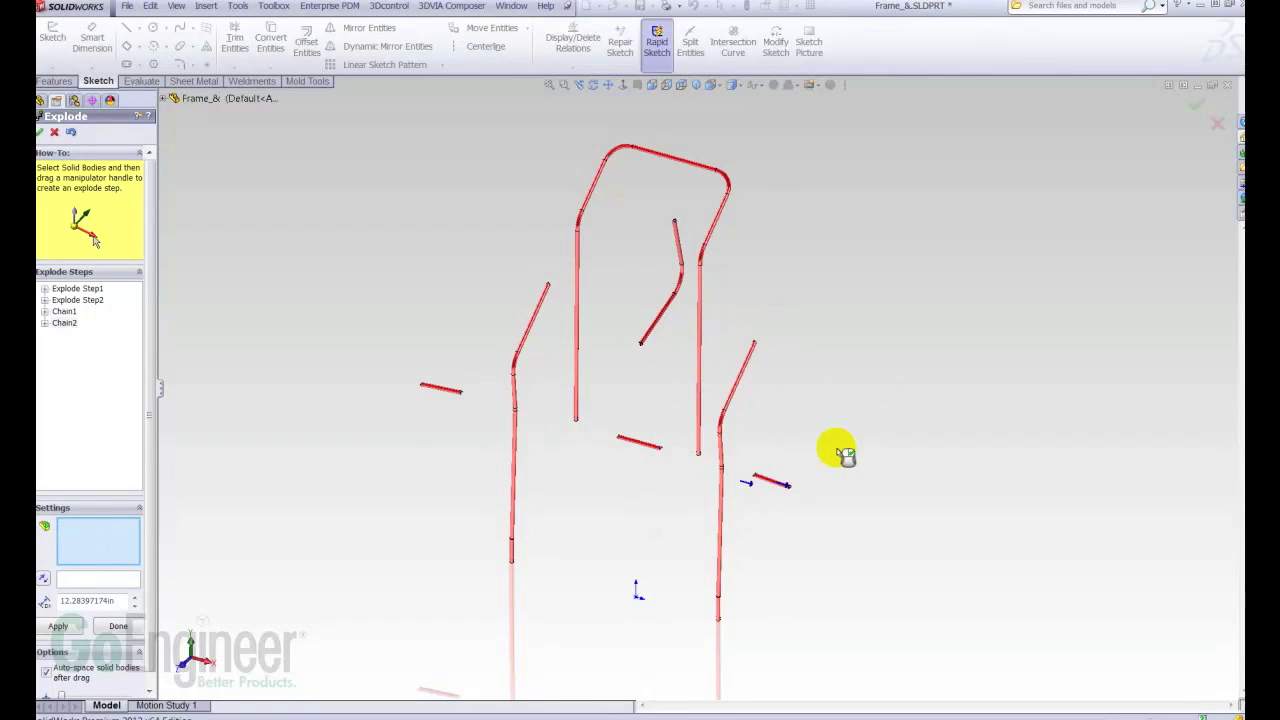
left_click(677, 292)
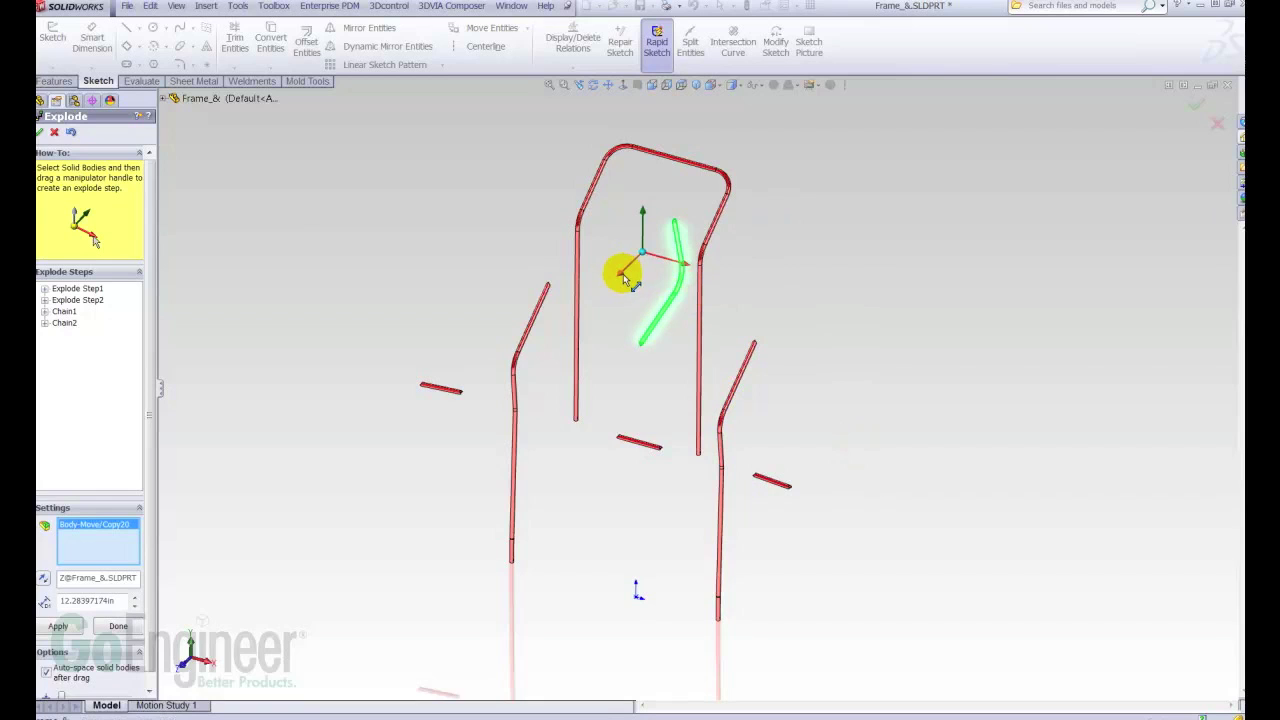
left_click_drag(621, 277, 809, 266)
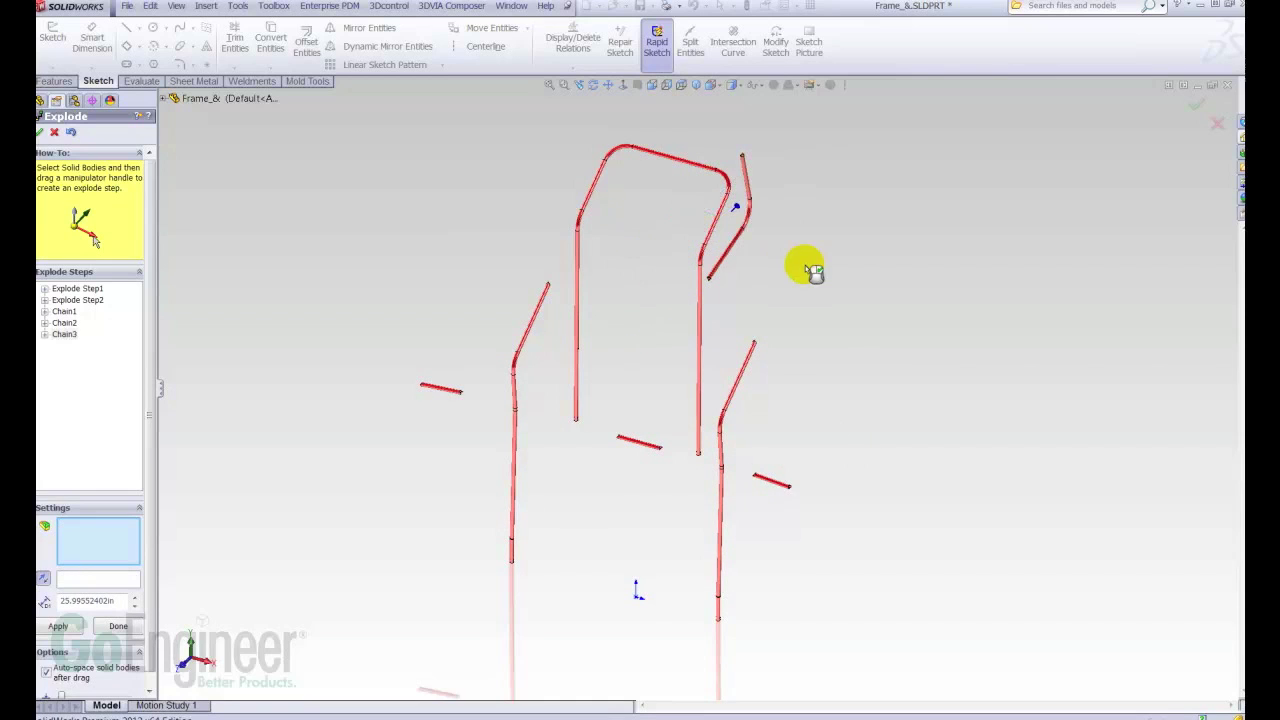
left_click(1197, 105)
- Explode the frame with ExplView1 under Default<As Machined>, then collapse it back to assembled
left_click(52, 147)
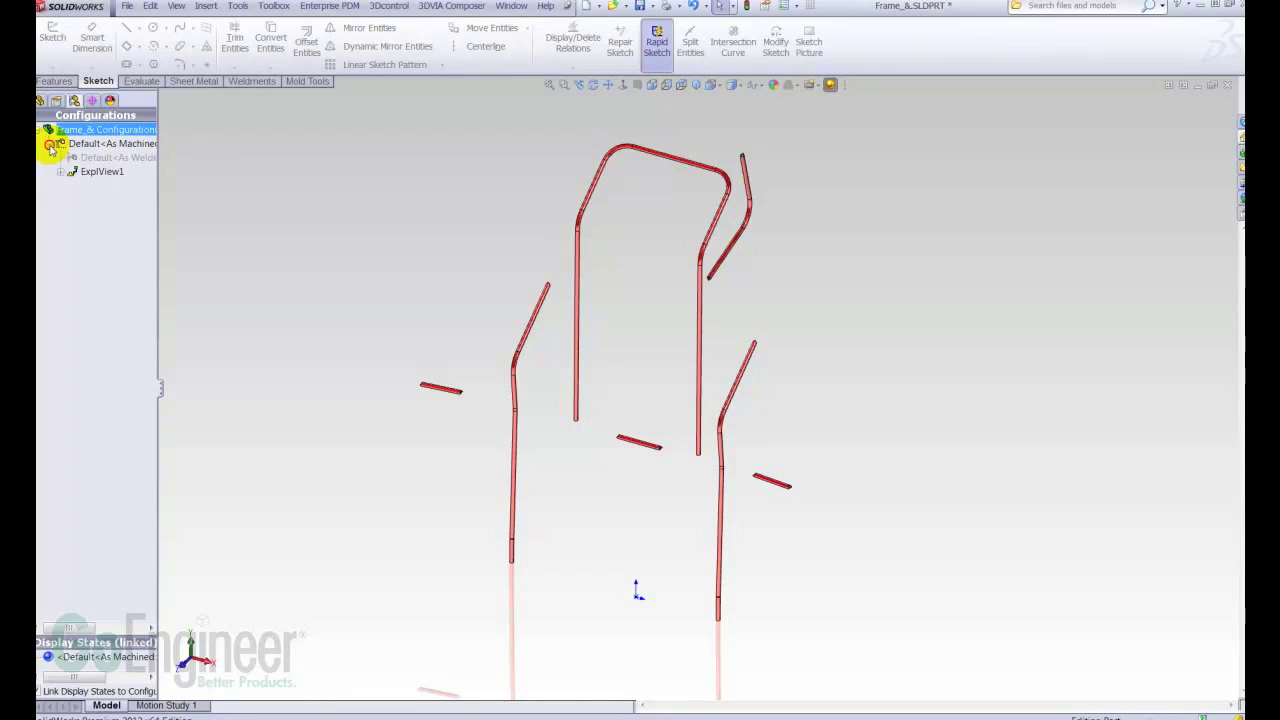
left_click(86, 176)
double_click(86, 173)
right_click(86, 172)
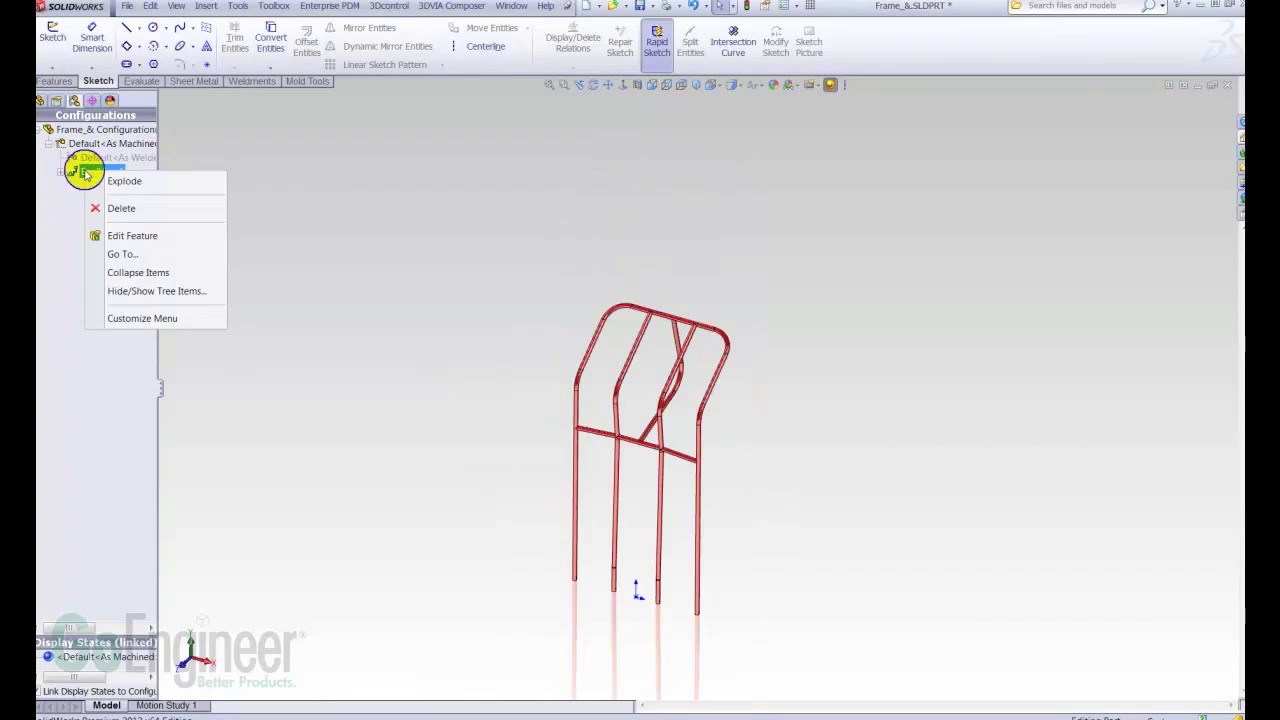
left_click(122, 181)
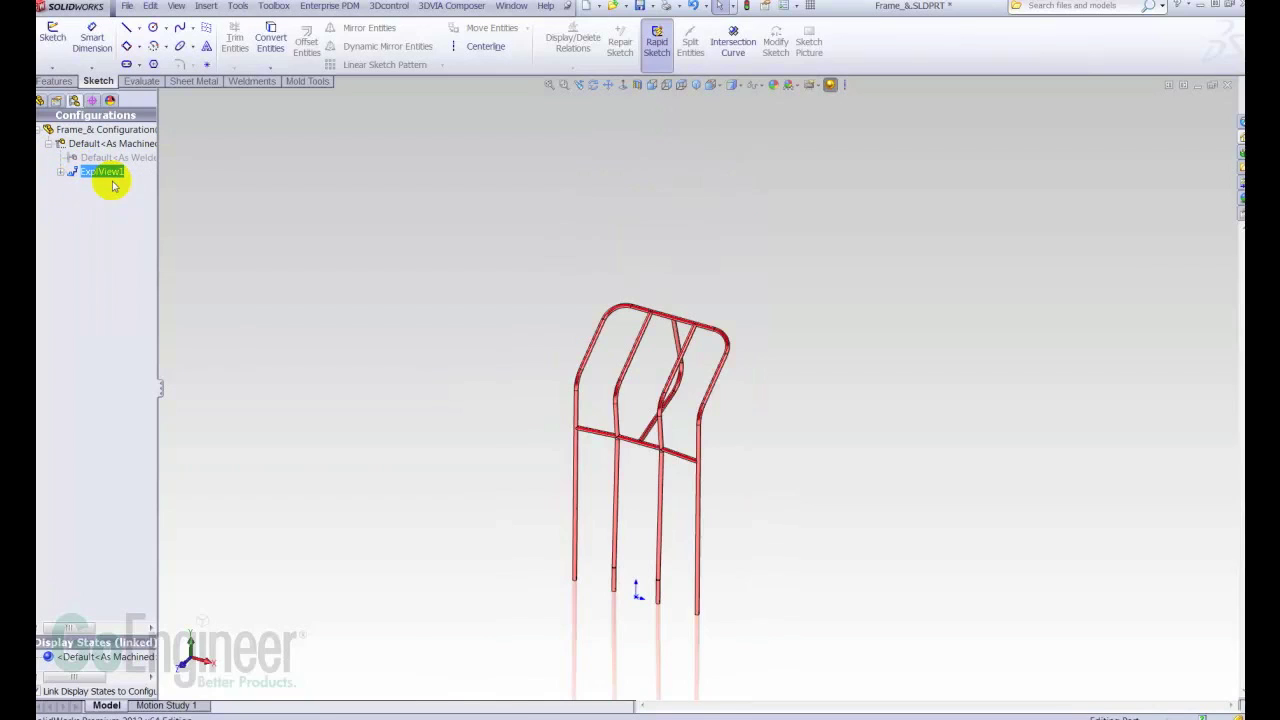
double_click(73, 173)
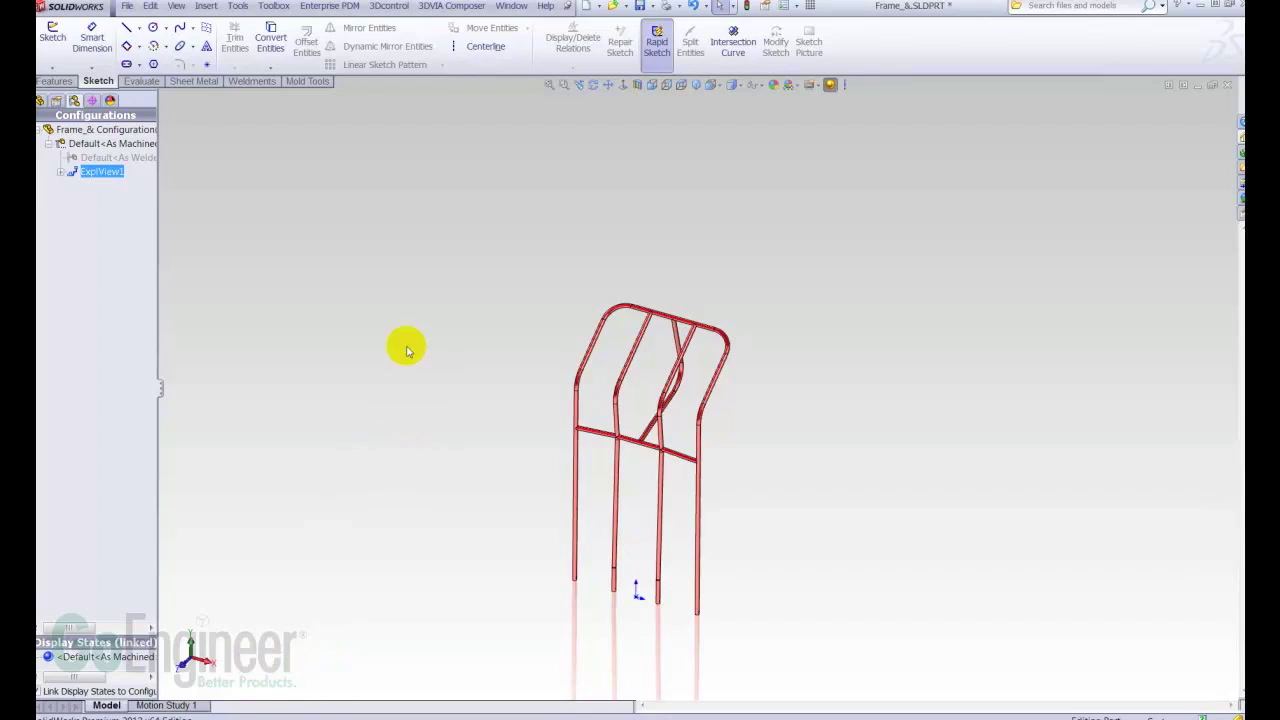
key("ctrl+Tab")
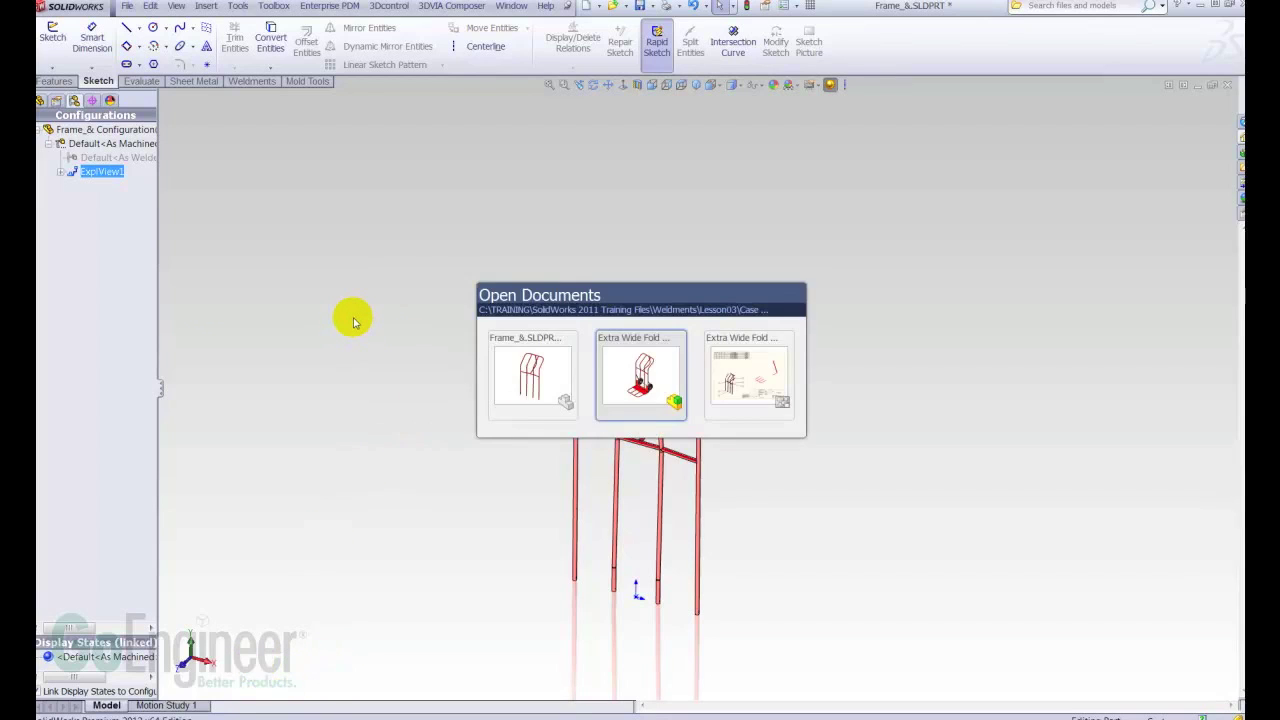
- Switch to the Extra Wide Fold Nose Truck drawing and show Sheet4 with the cut list
key("ctrl+Tab")
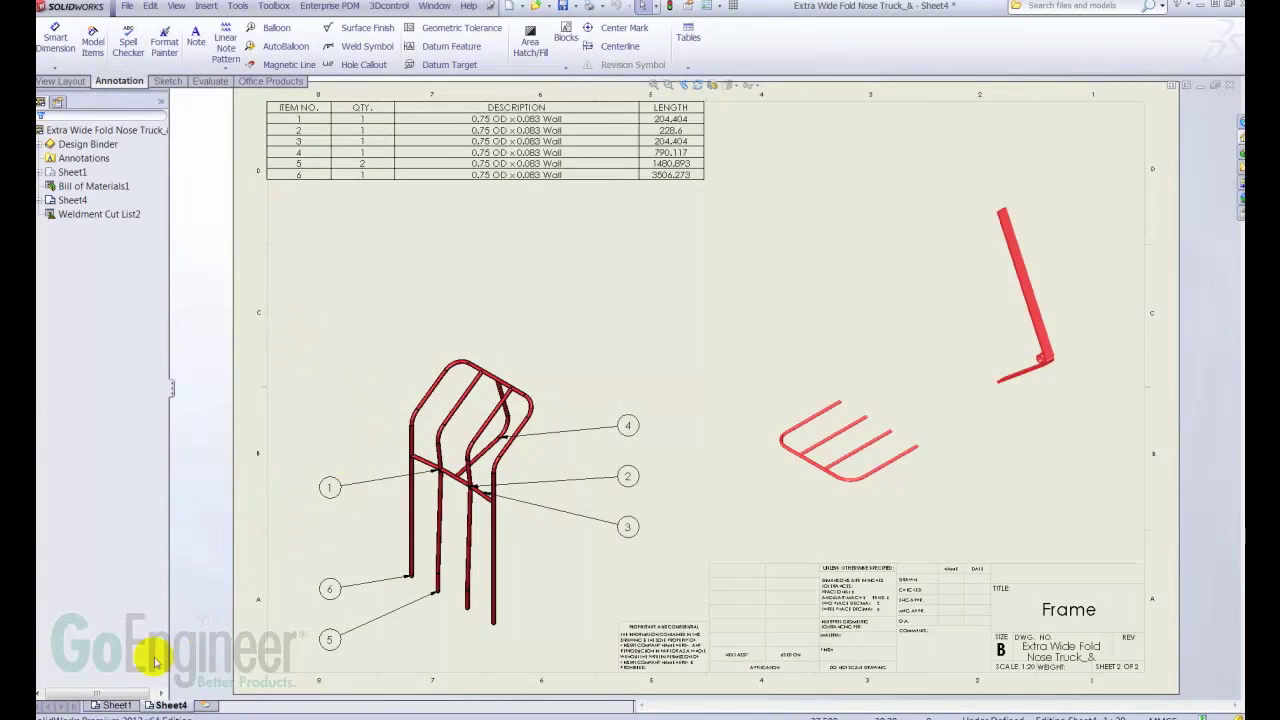
left_click(115, 705)
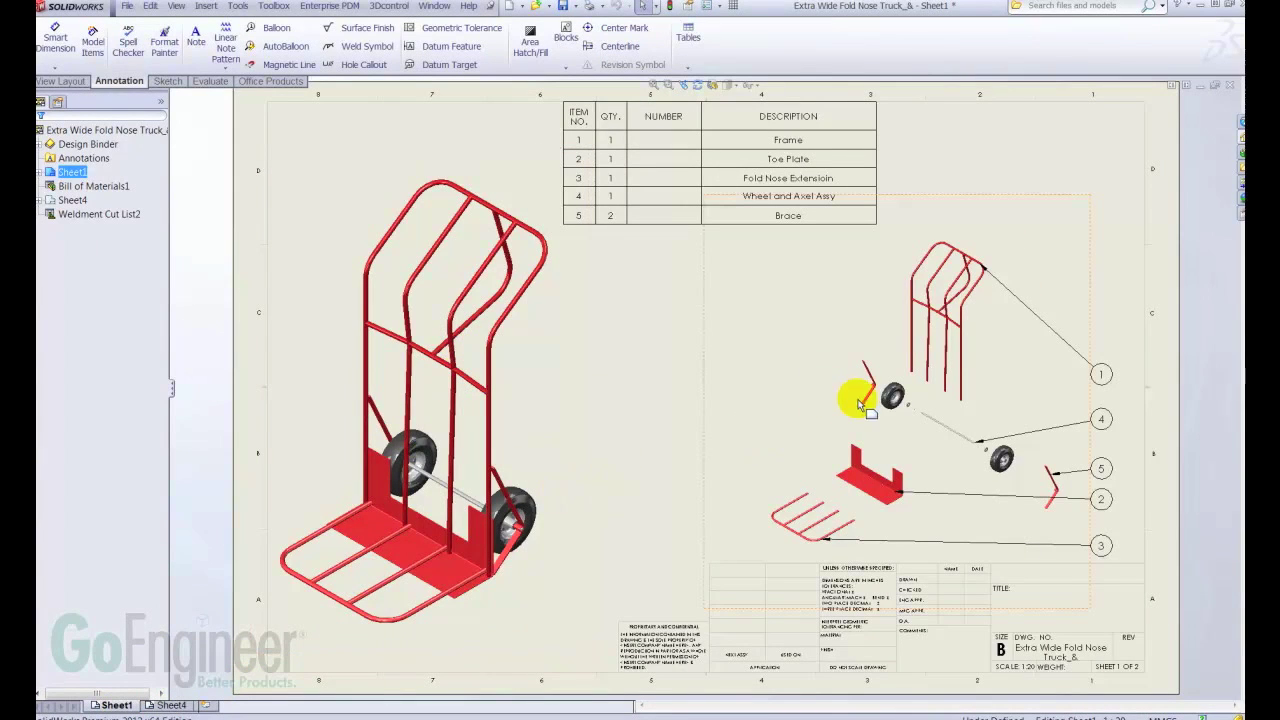
left_click(170, 705)
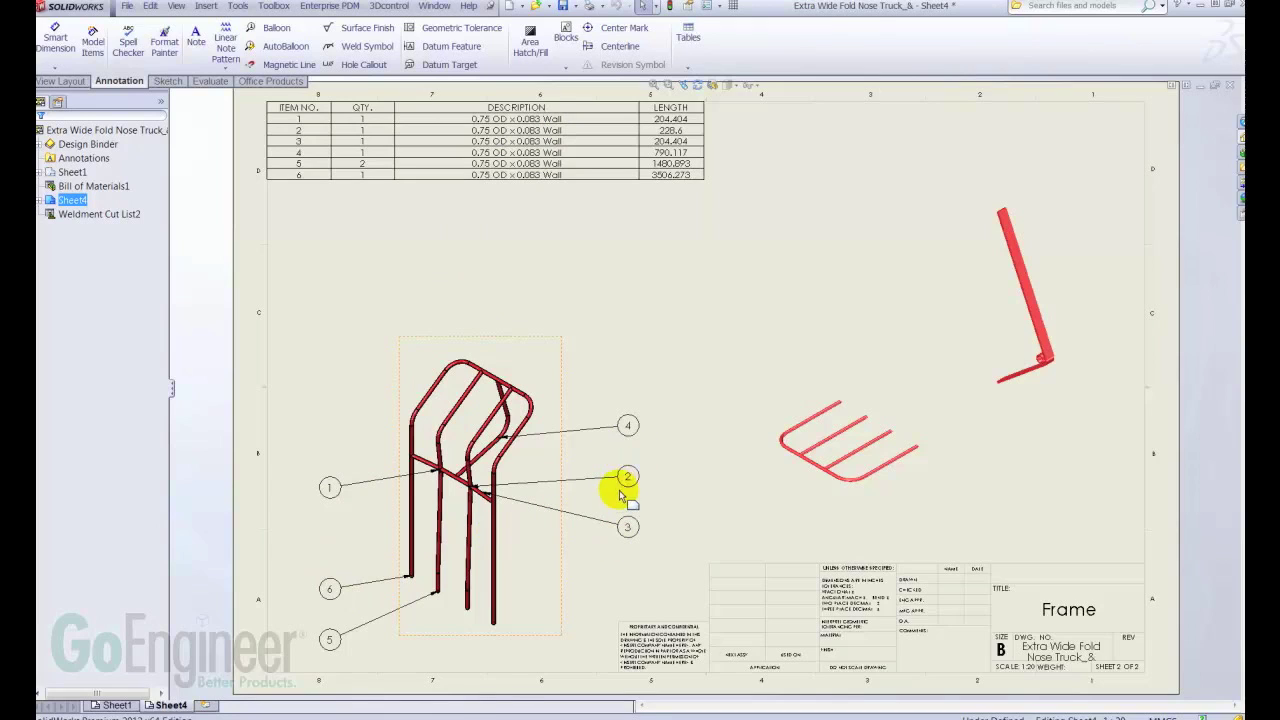
left_click(325, 355)
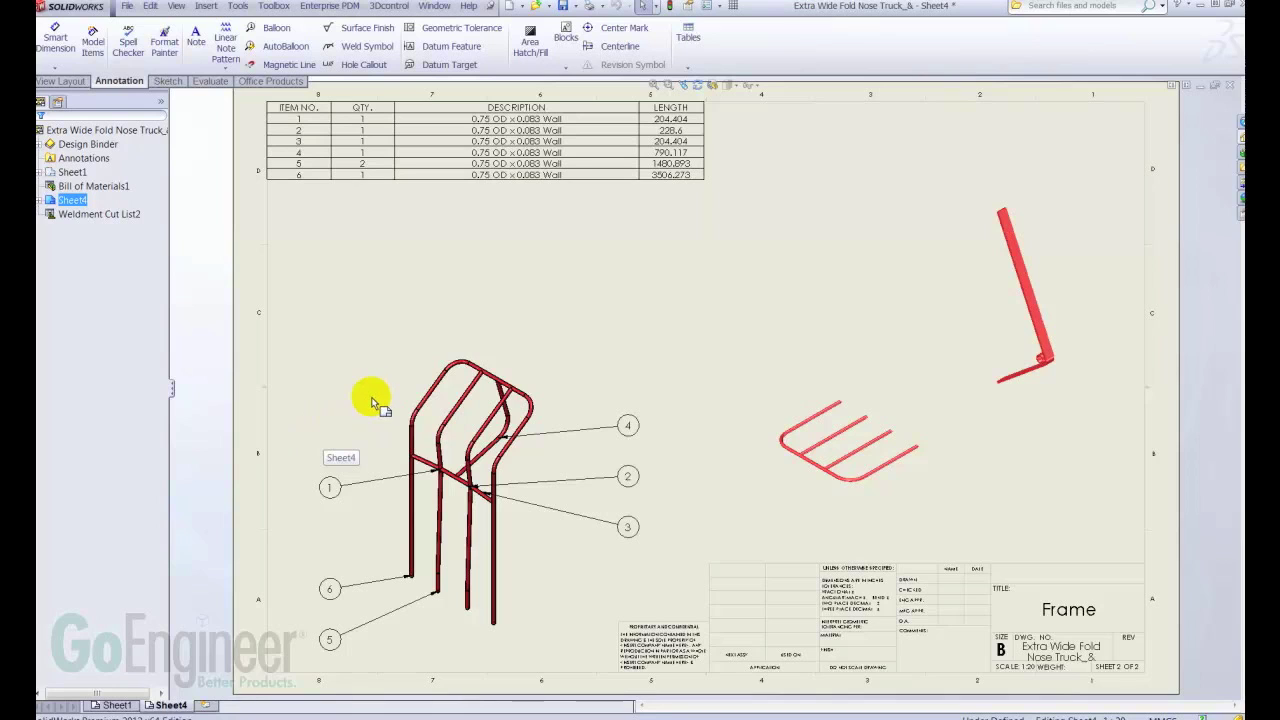
- Turn on 'Show in exploded state' for the isometric and flat frame views
left_click(422, 357)
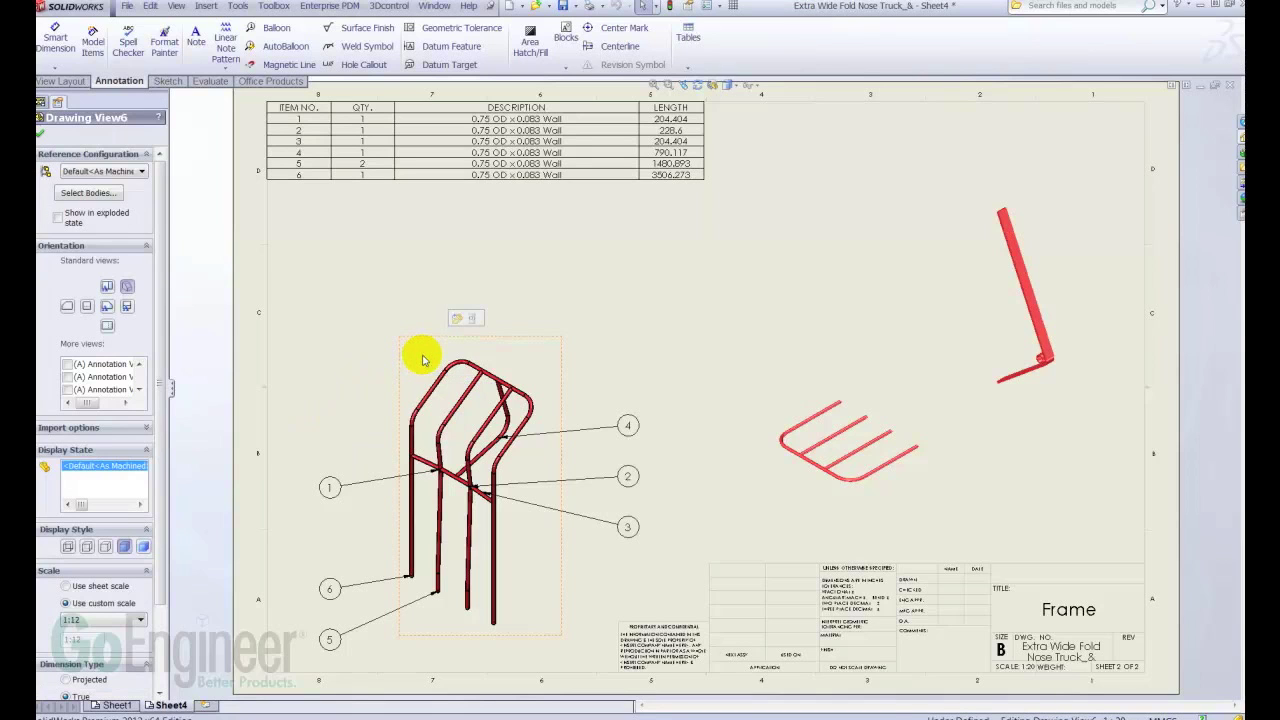
left_click(58, 217)
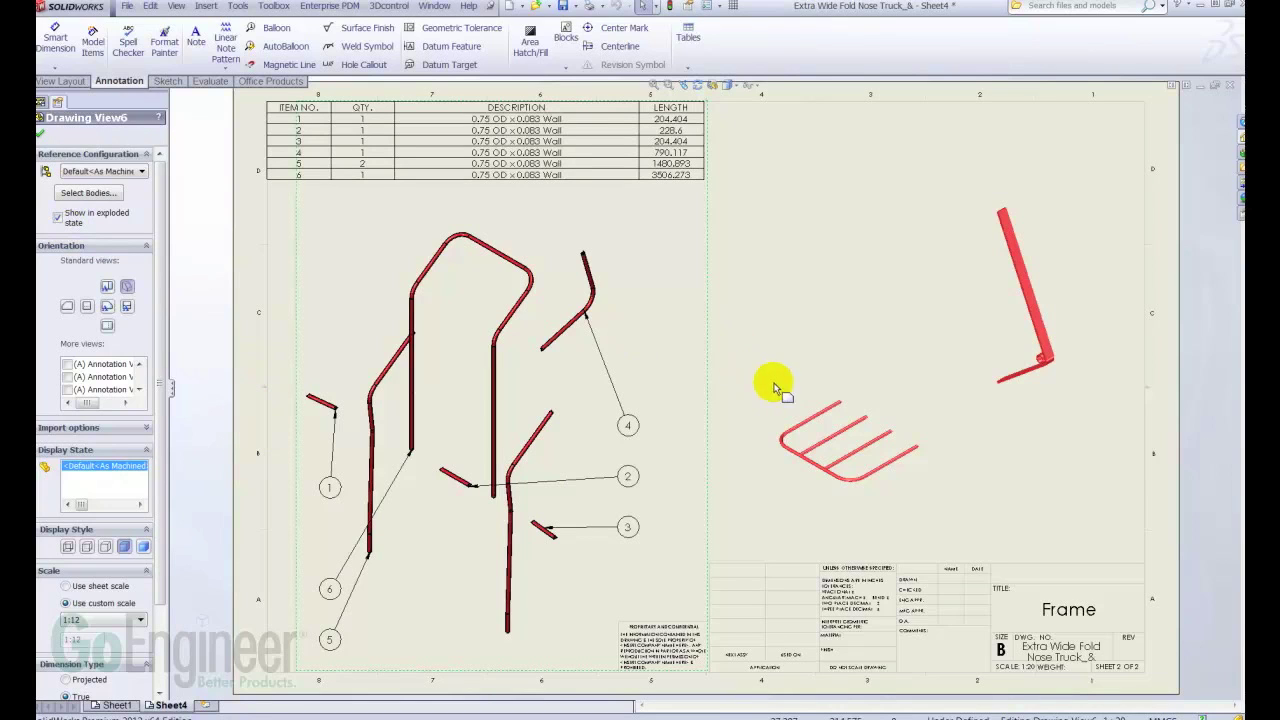
left_click(800, 402)
left_click(58, 216)
- Turn on 'Show in exploded state' for the right-hand tube view, Drawing View7
left_click(1006, 277)
left_click(58, 216)
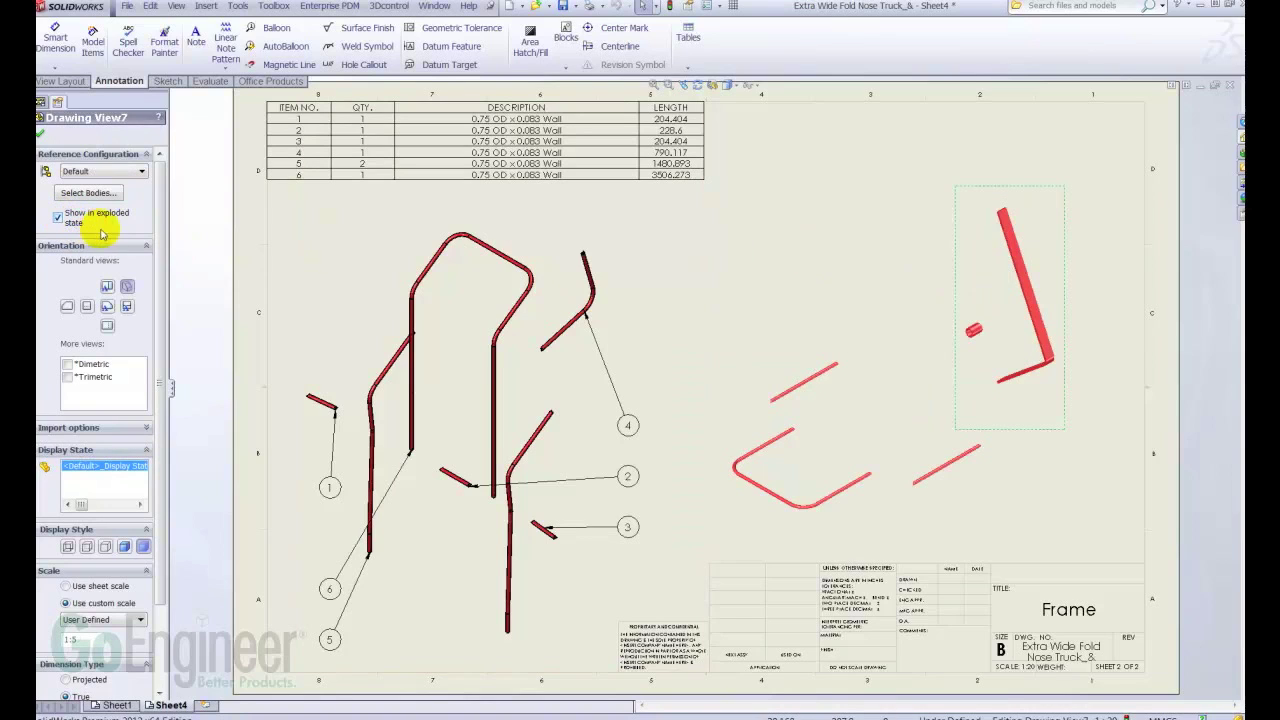